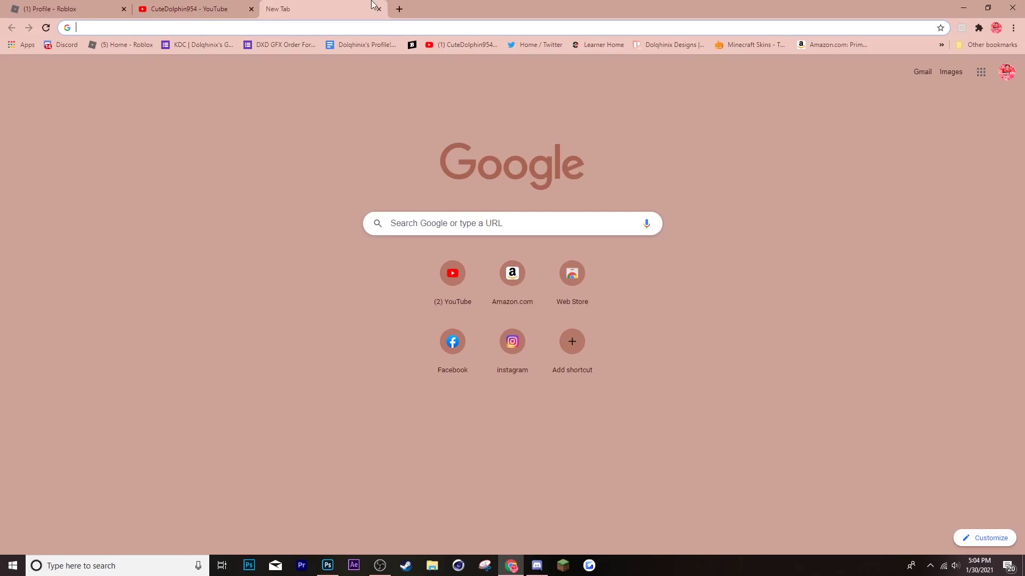
Step: Load brusheezy.com, look over the home page, and place the cursor in its search box
type("brusheezy.co")
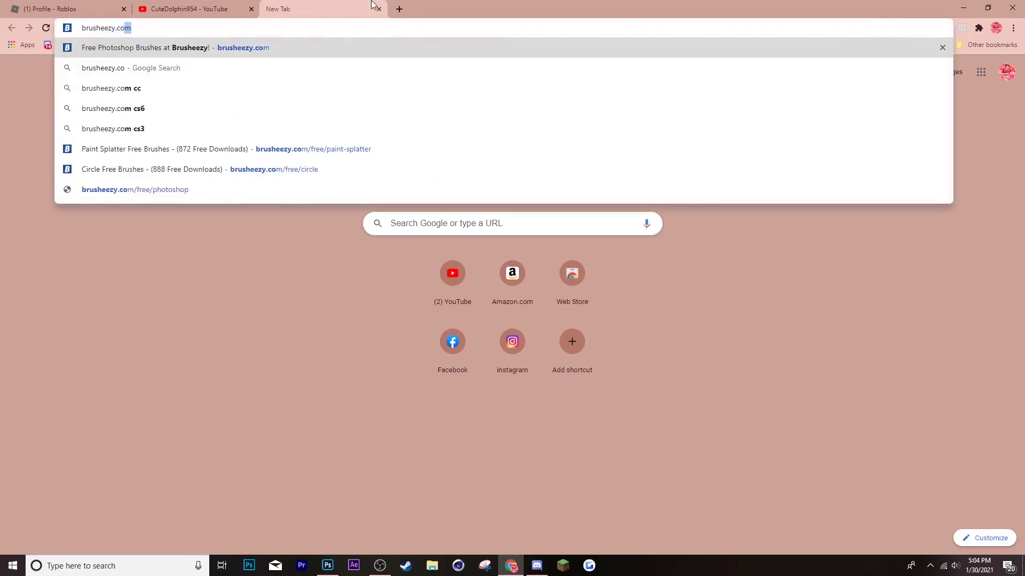
key("Return")
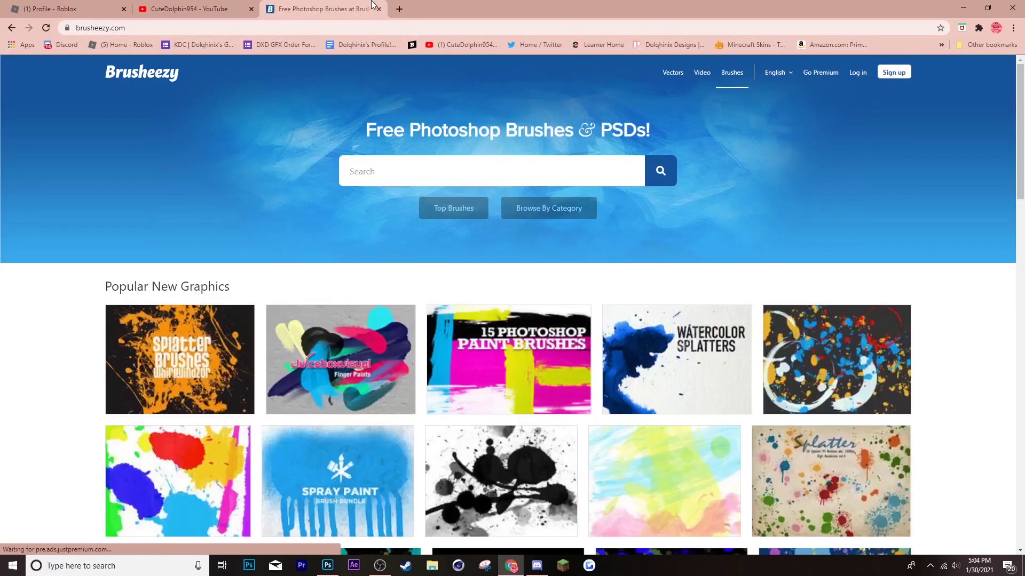
scroll(276, 160, "down", 1)
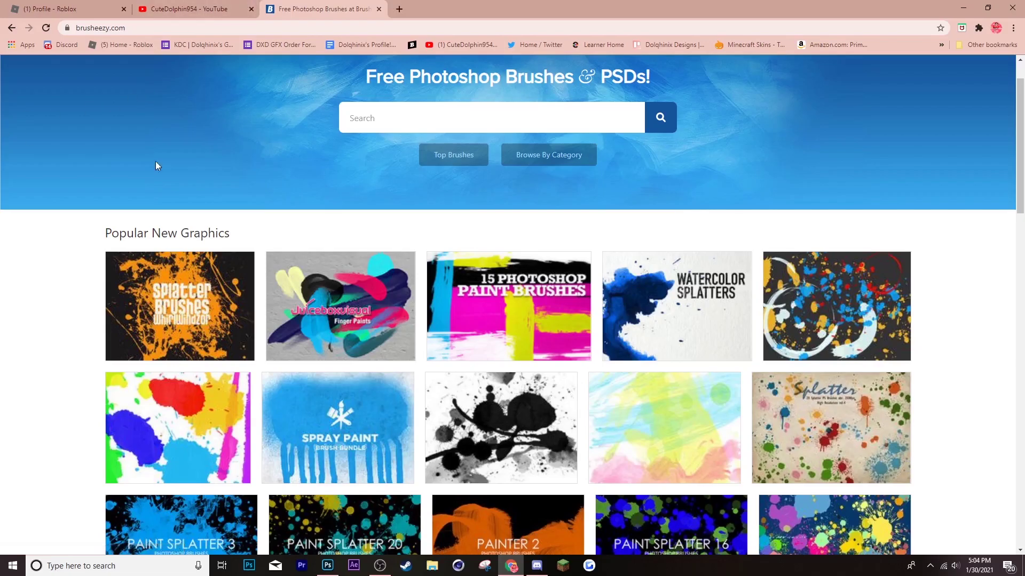
scroll(537, 190, "down", 4)
scroll(537, 190, "down", 10)
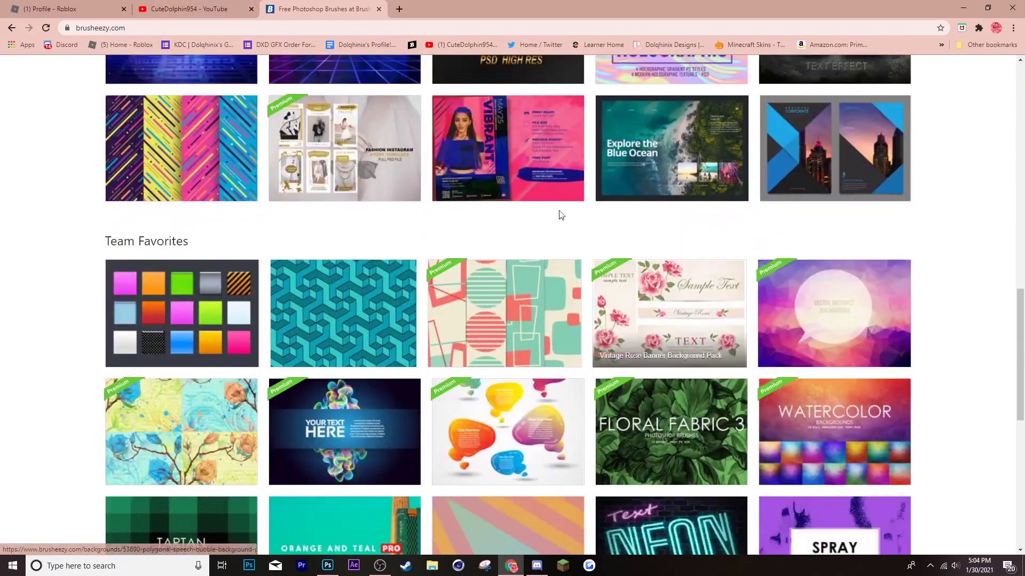
scroll(344, 302, "up", 15)
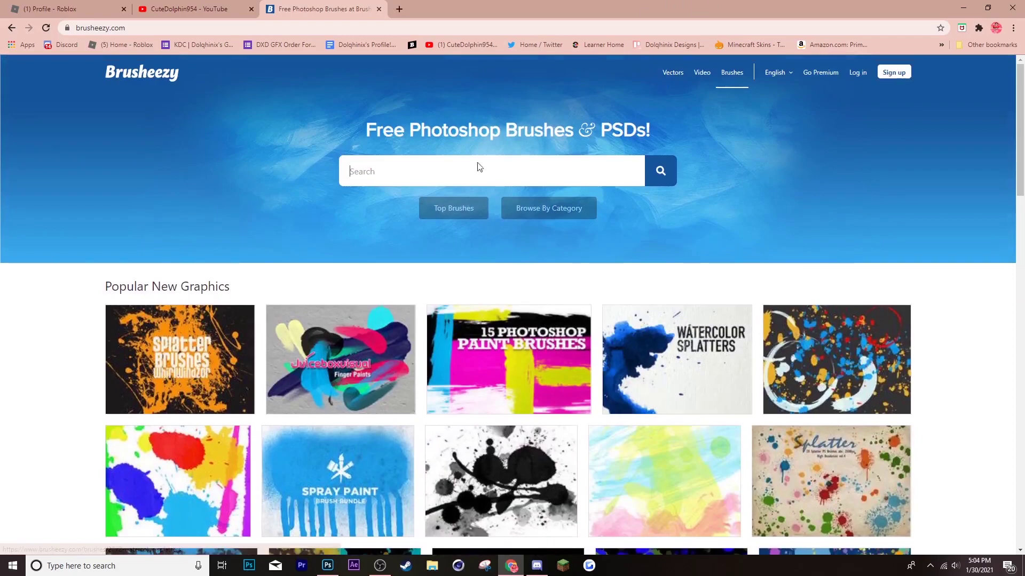
left_click(426, 170)
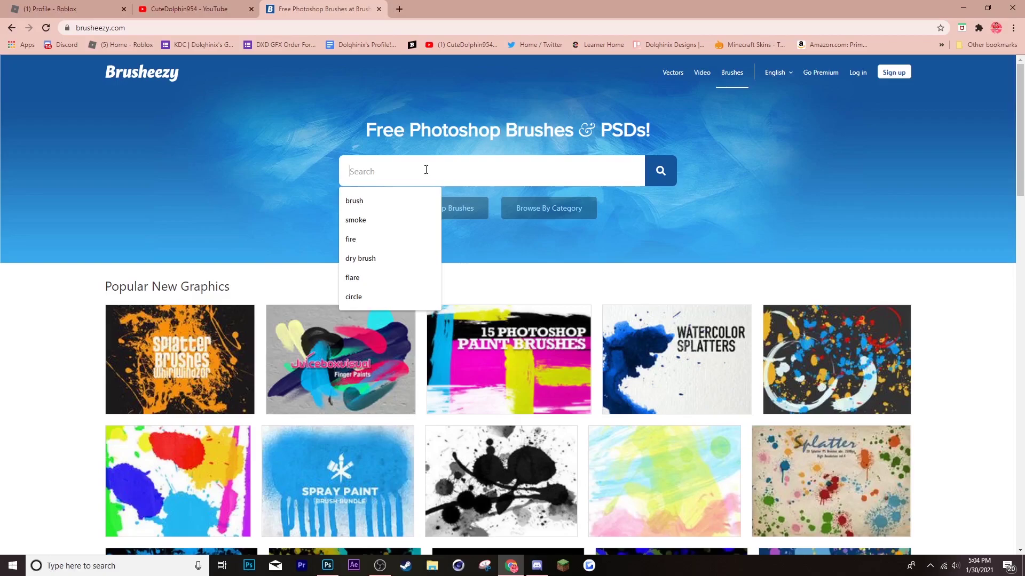
Step: Search Brusheezy for 'lens flare' brushes and browse the results
type("lens flare")
key("Return")
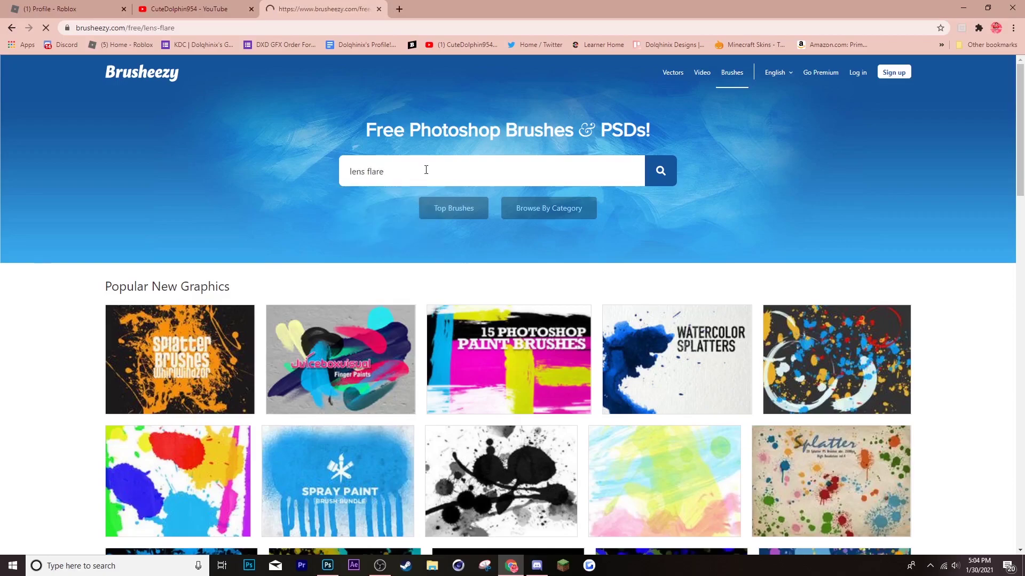
scroll(694, 391, "down", 1)
scroll(694, 391, "down", 5)
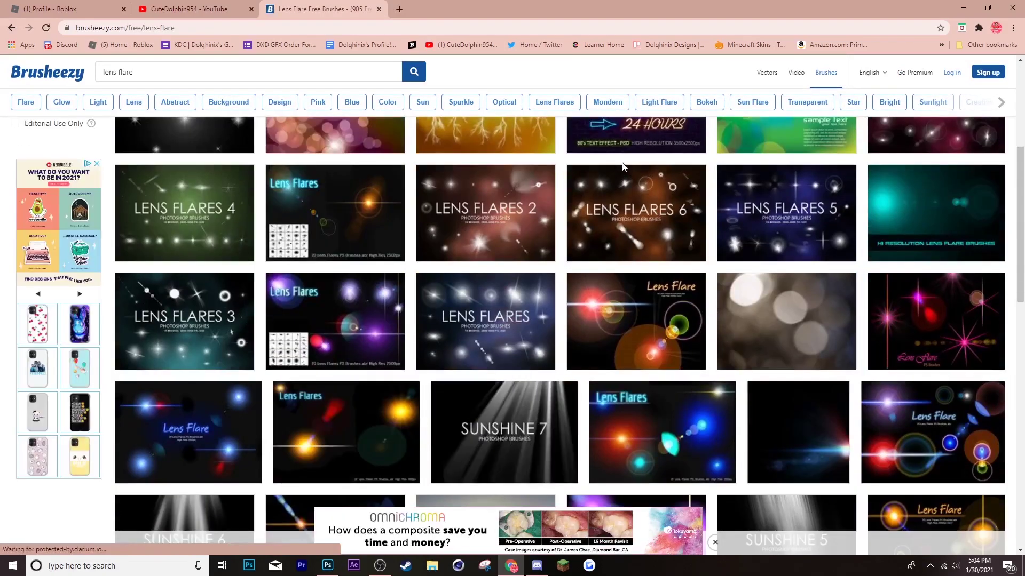
scroll(247, 115, "up", 5)
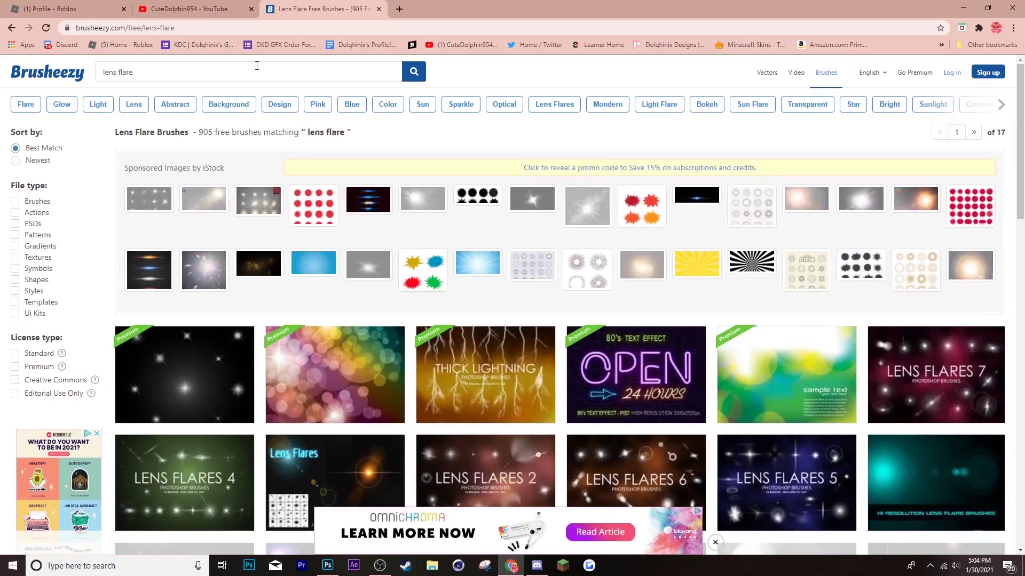
Step: Replace the search with 'splatter' and scroll to the Paint Splatter 2 pack
triple_click(254, 71)
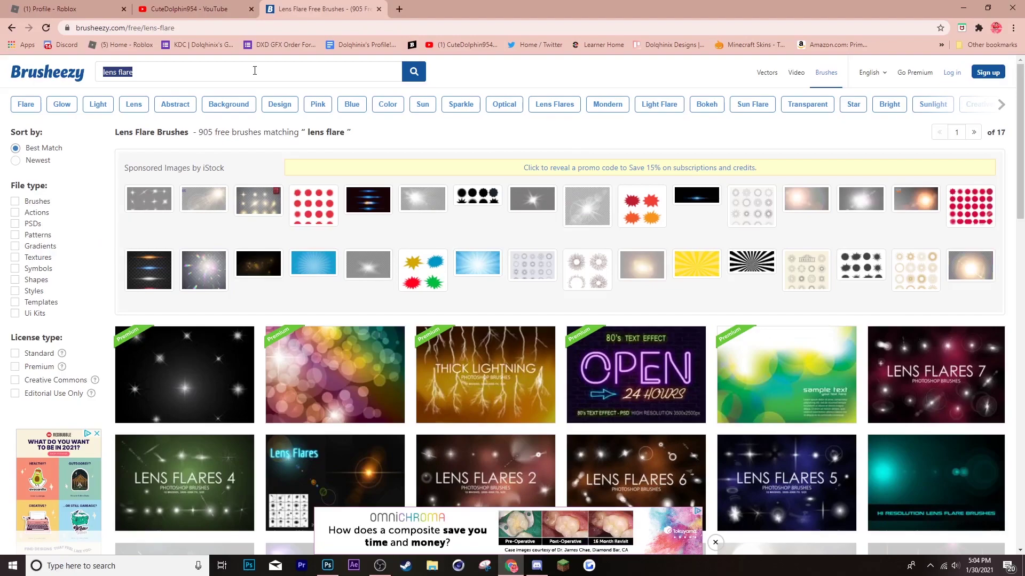
type("splatter")
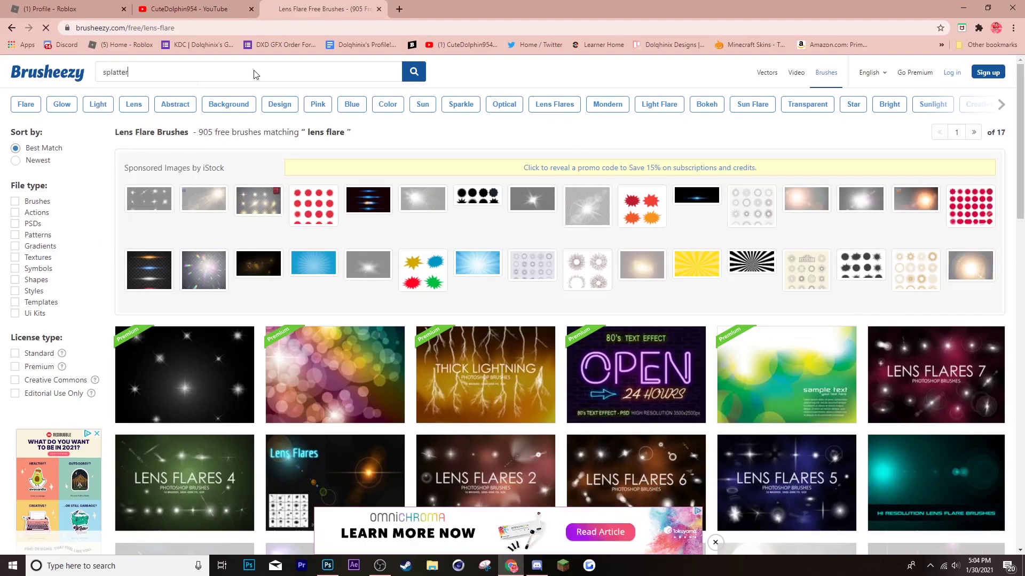
key("Return")
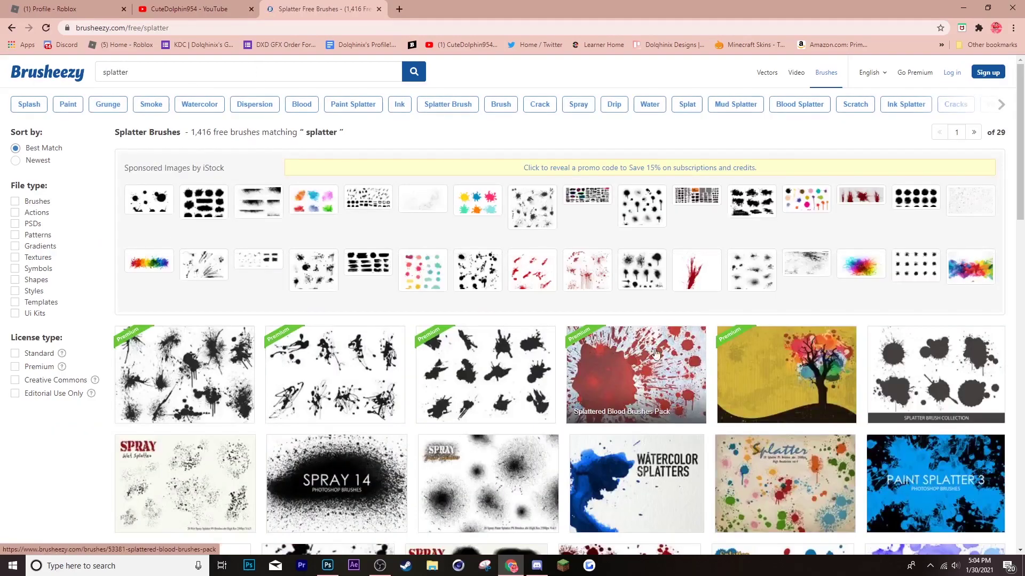
scroll(354, 346, "down", 5)
scroll(354, 346, "up", 5)
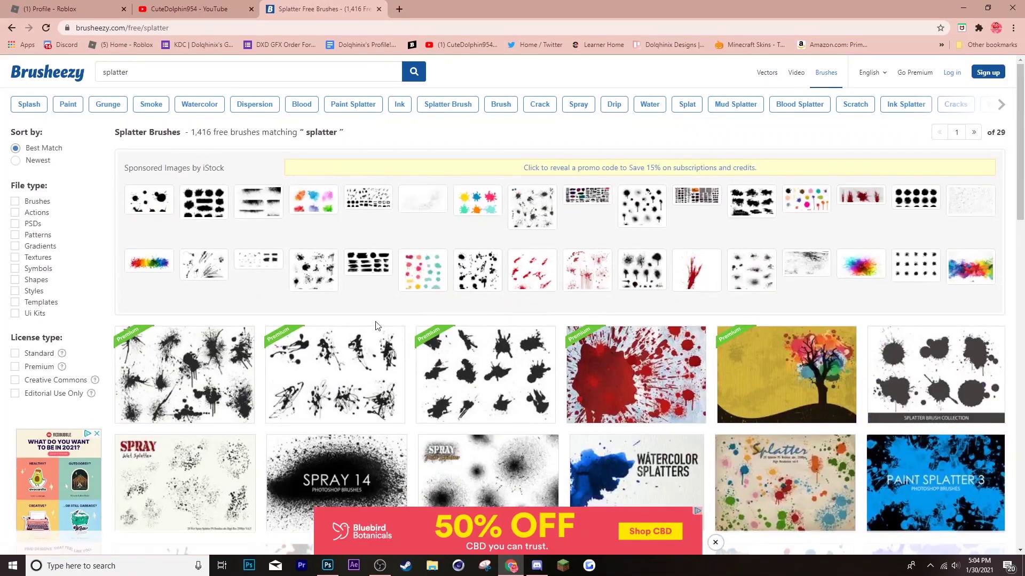
scroll(376, 326, "down", 10)
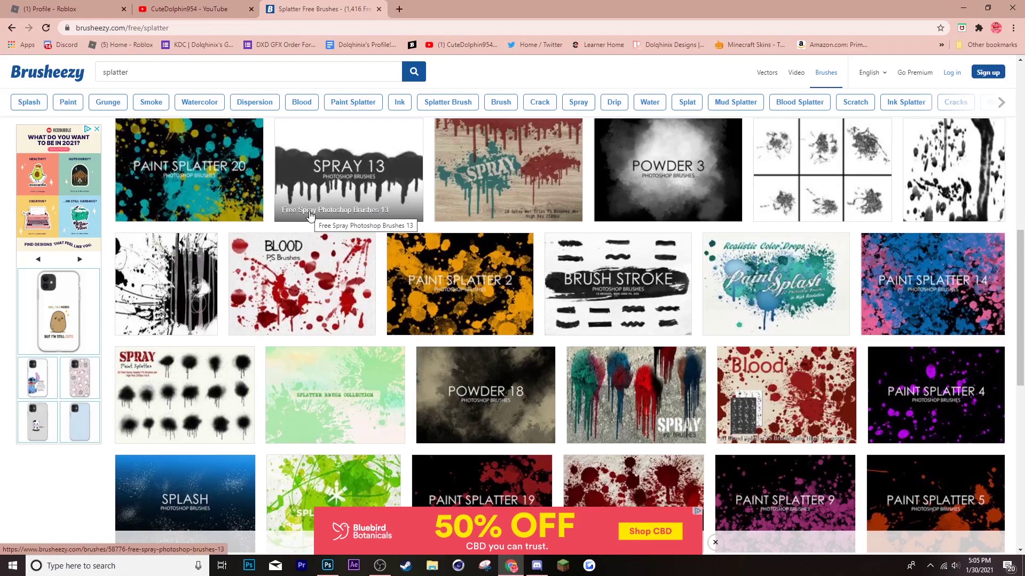
Step: Open the Paint Splatter 2 page and download Free_Paint_Splatter_Photoshop_Brushes_2.zip, dismissing the popups
left_click(478, 246)
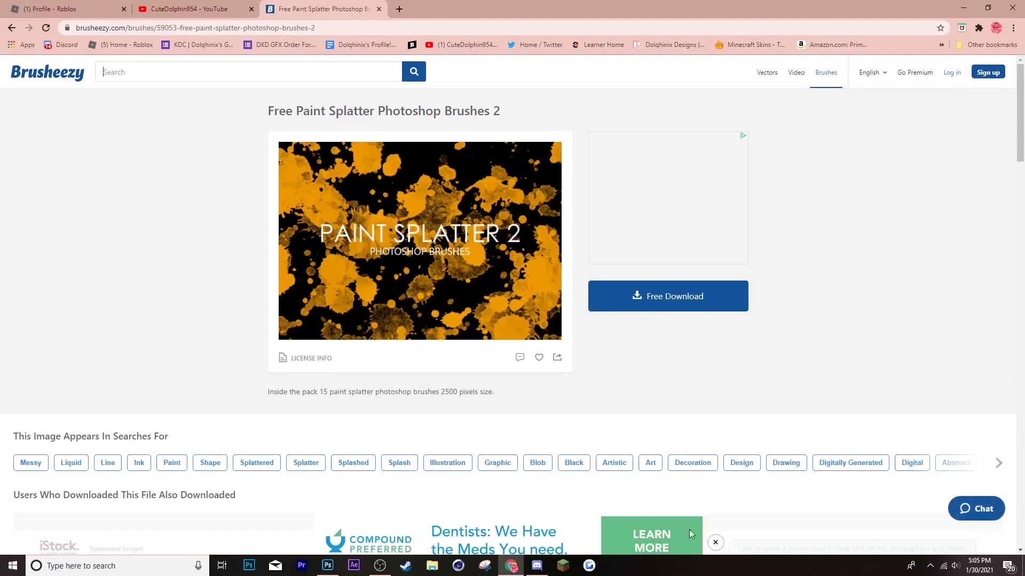
left_click(702, 309)
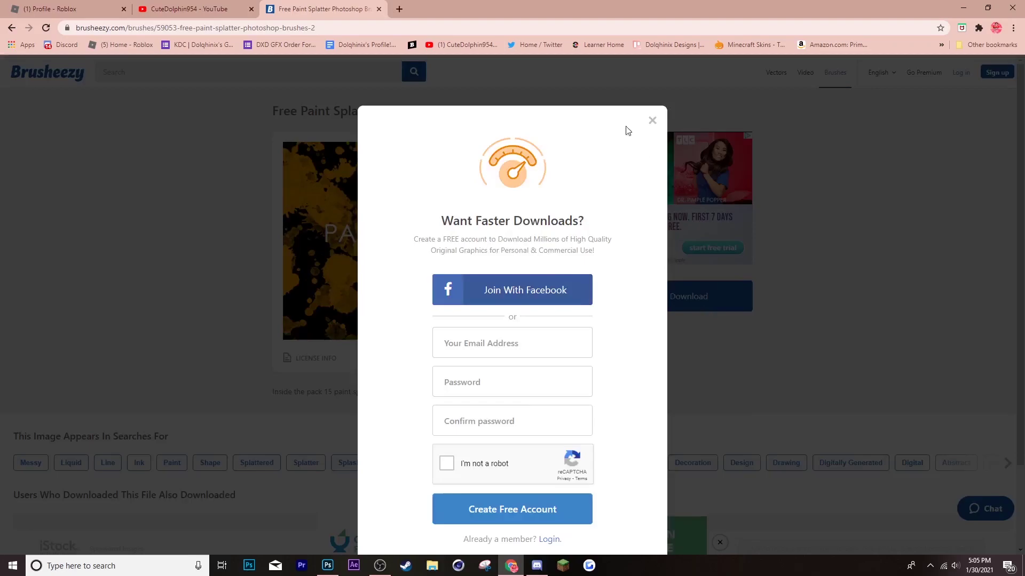
left_click(652, 121)
left_click(701, 297)
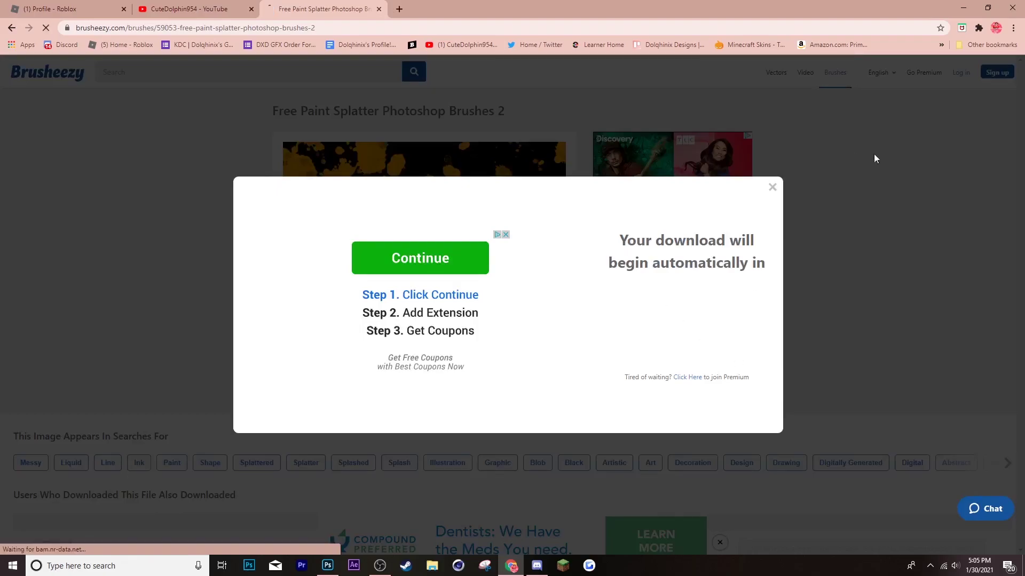
left_click(771, 173)
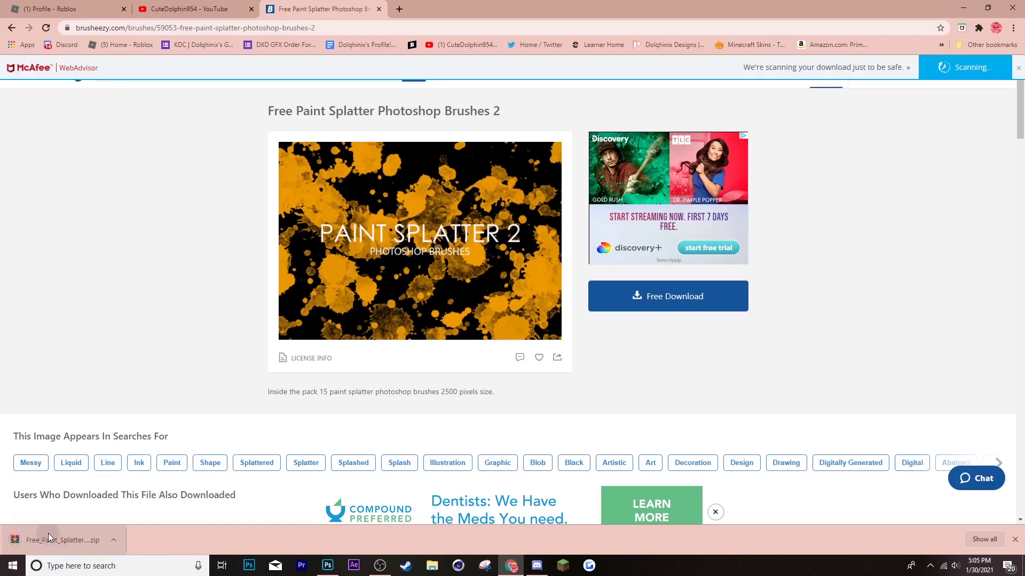
Step: Open the downloaded zip in WinRAR and load its ABR brush file into Photoshop
left_click(48, 533)
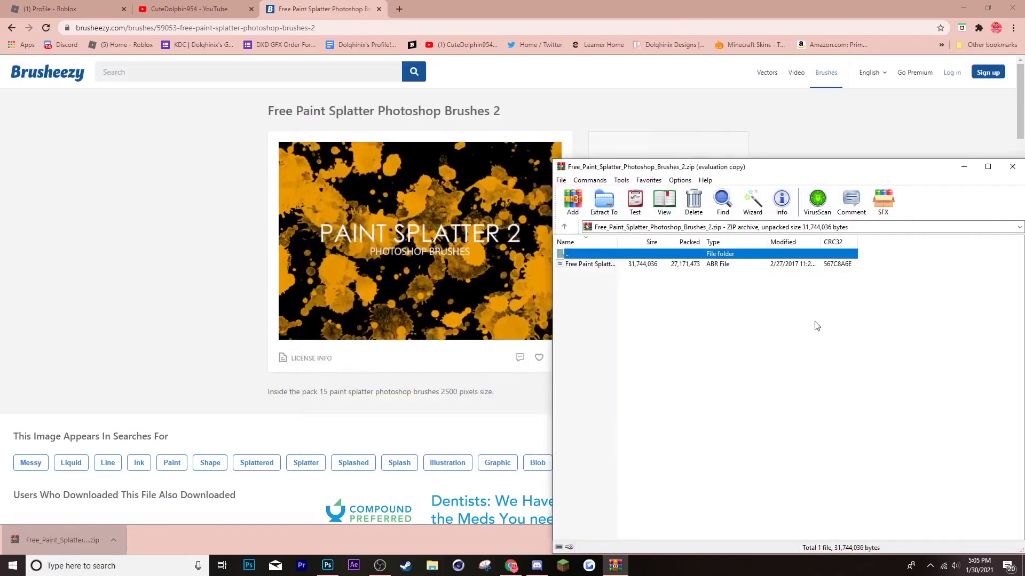
left_click(741, 265)
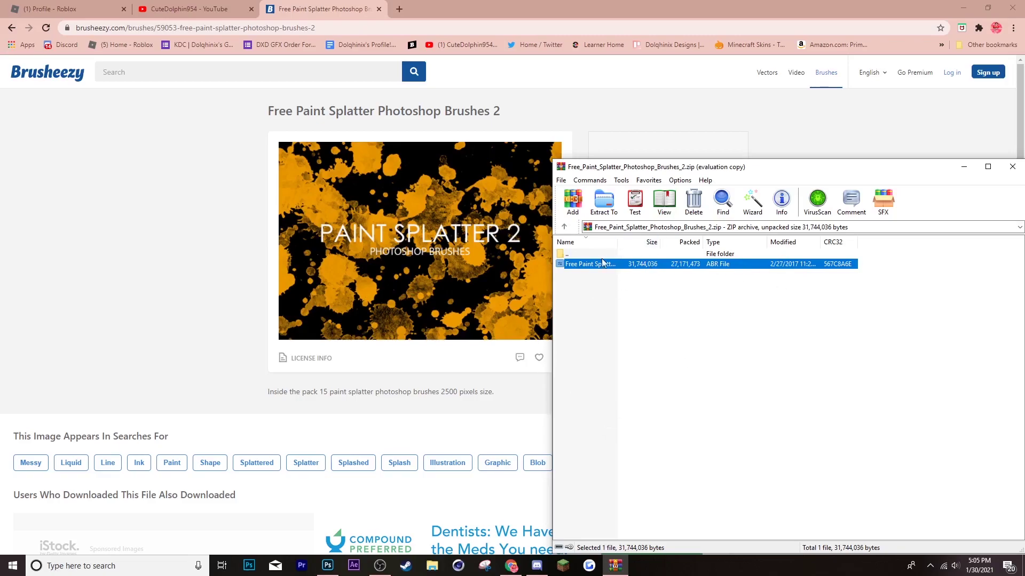
double_click(629, 266)
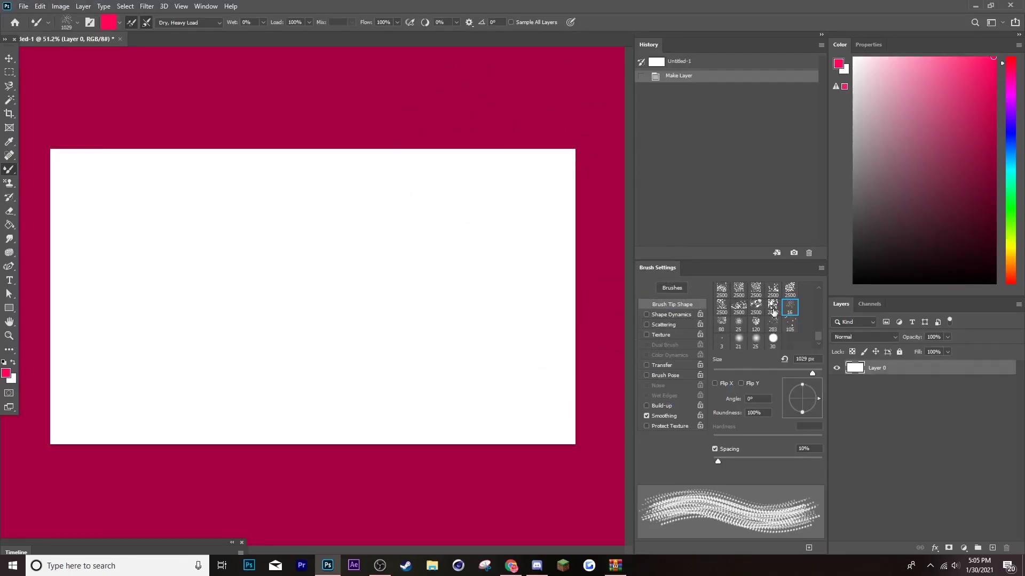
Step: Choose a 2500 px splatter brush and set the paint colour to blue
left_click(739, 290)
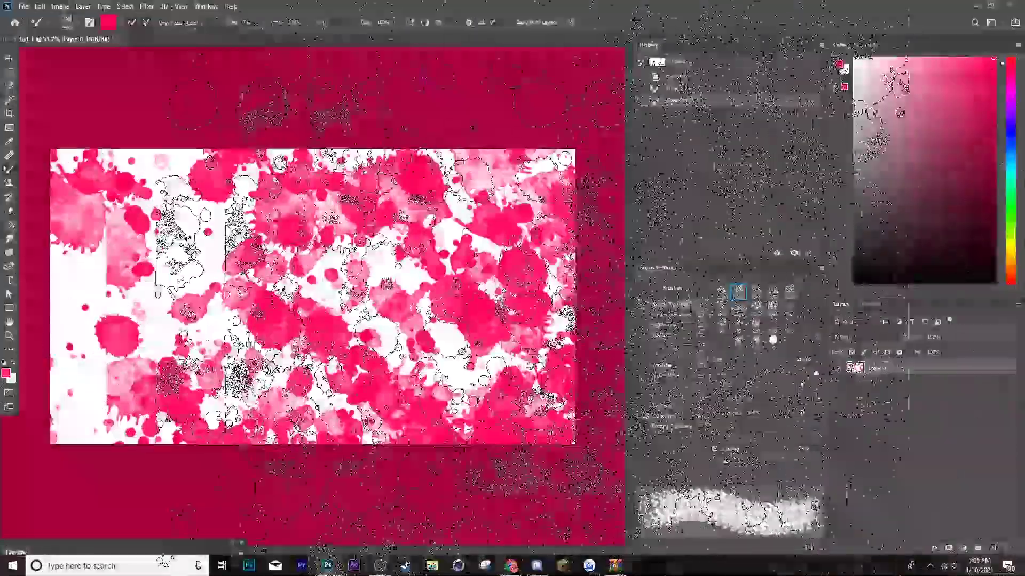
left_click(887, 57)
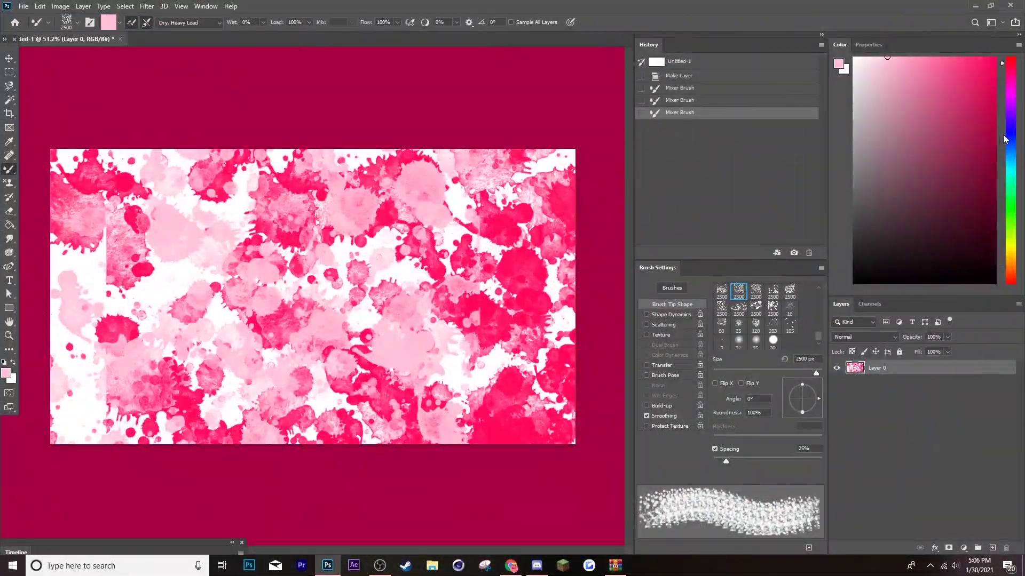
left_click(1005, 134)
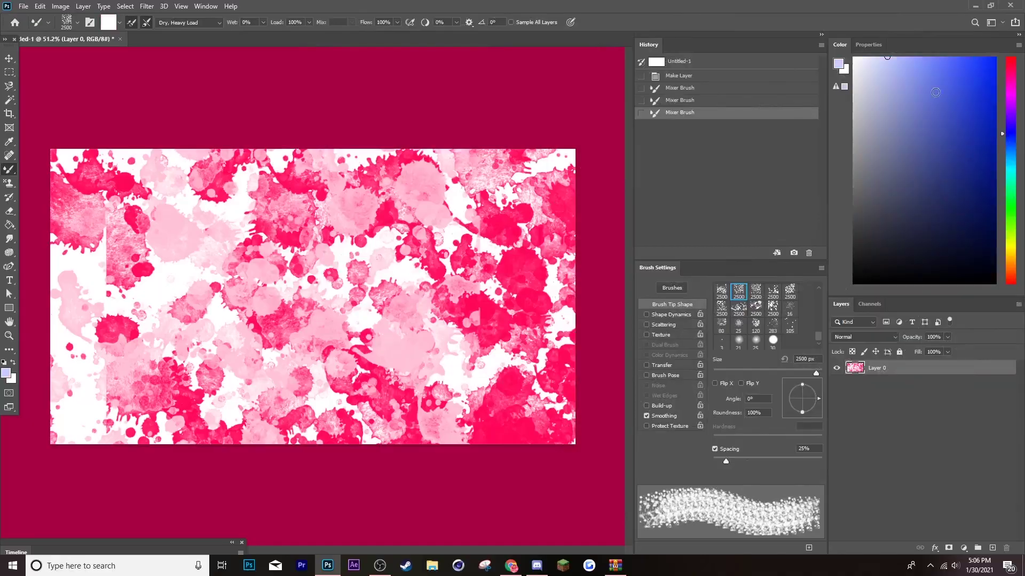
left_click(994, 58)
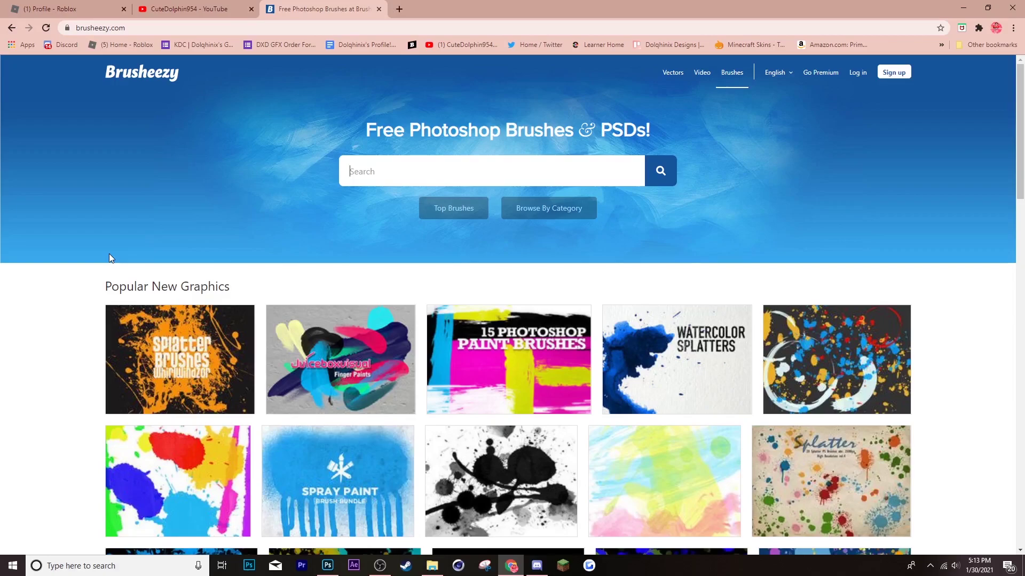
Step: Create a blank New Project canvas at photopea.com in a new tab, then return to Brusheezy
left_click(398, 8)
type("photopea")
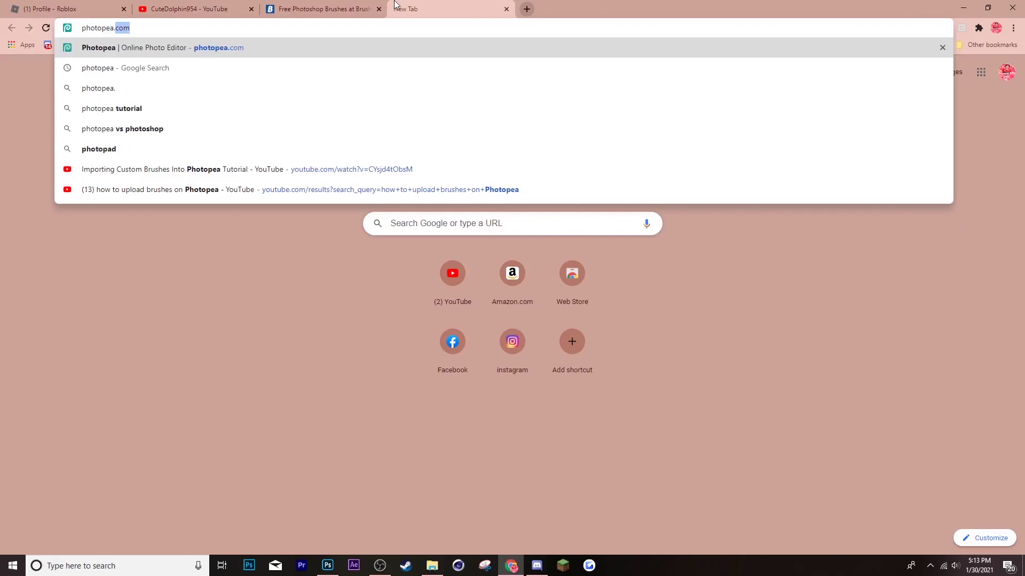
key("Return")
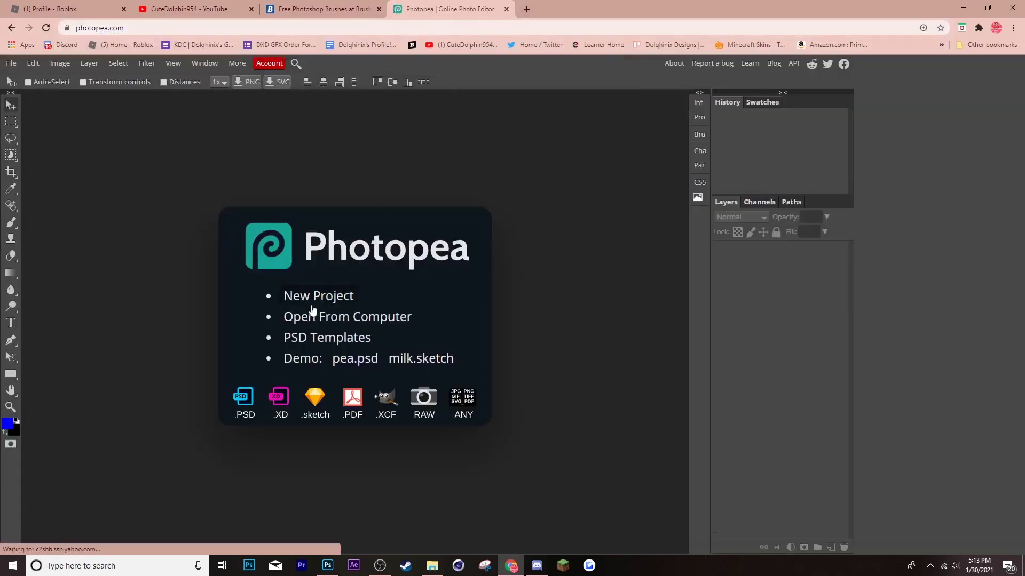
left_click(318, 295)
left_click(187, 199)
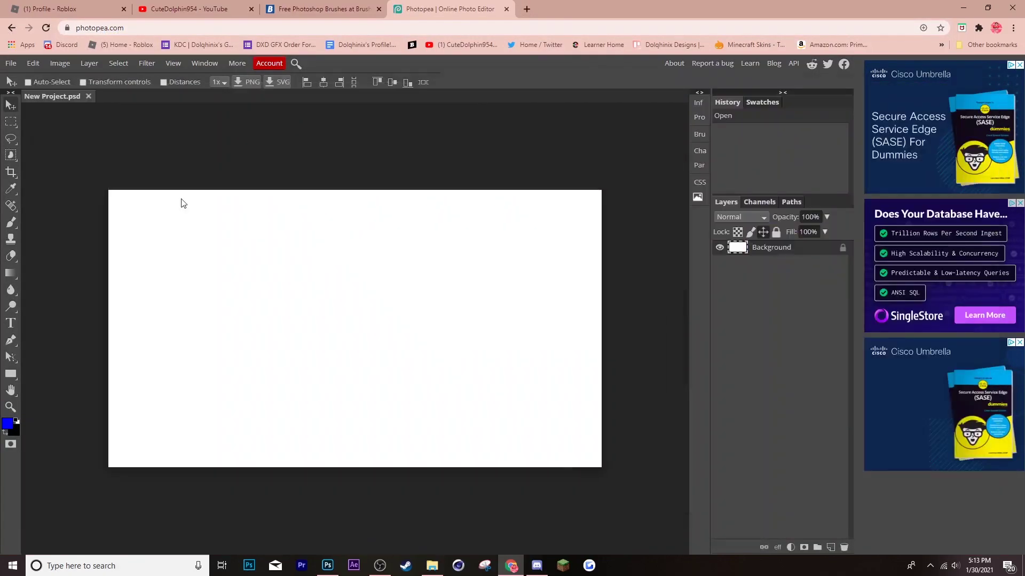
left_click(310, 7)
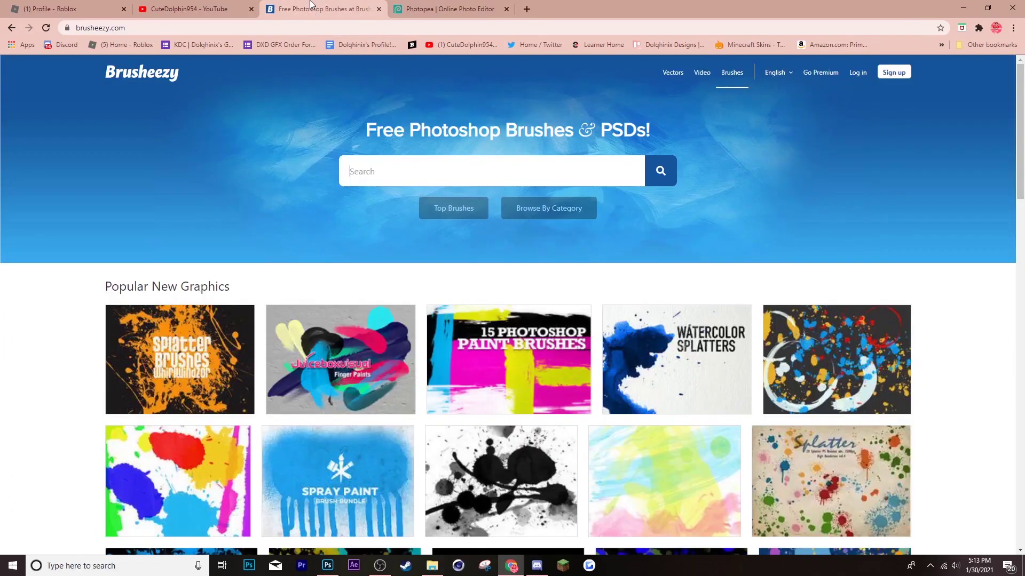
Step: Search Brusheezy for 'brush' and open the 20 Painter PS Brushes Abr. Vol.2 page
type("brush")
key("Return")
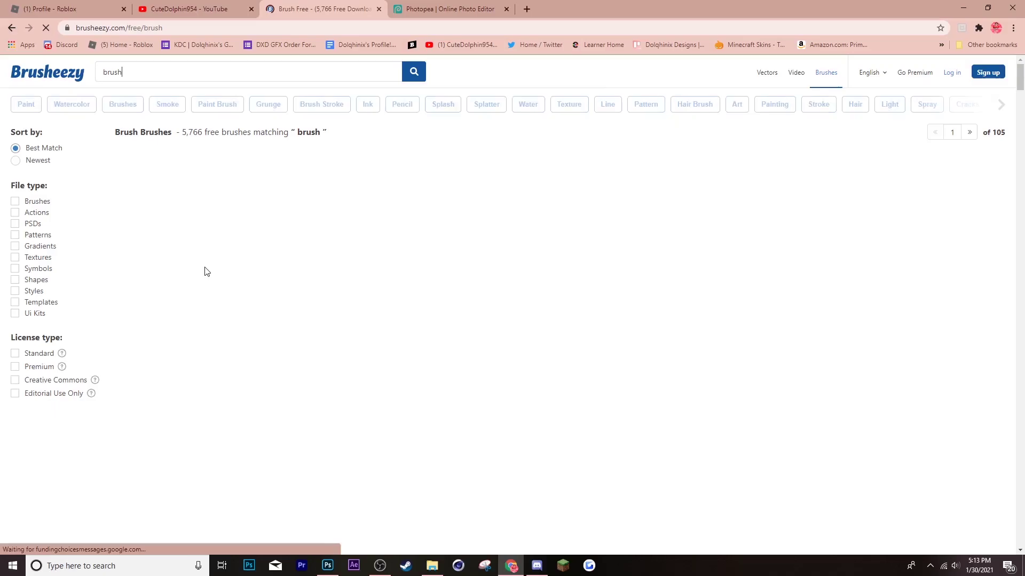
scroll(470, 286, "down", 10)
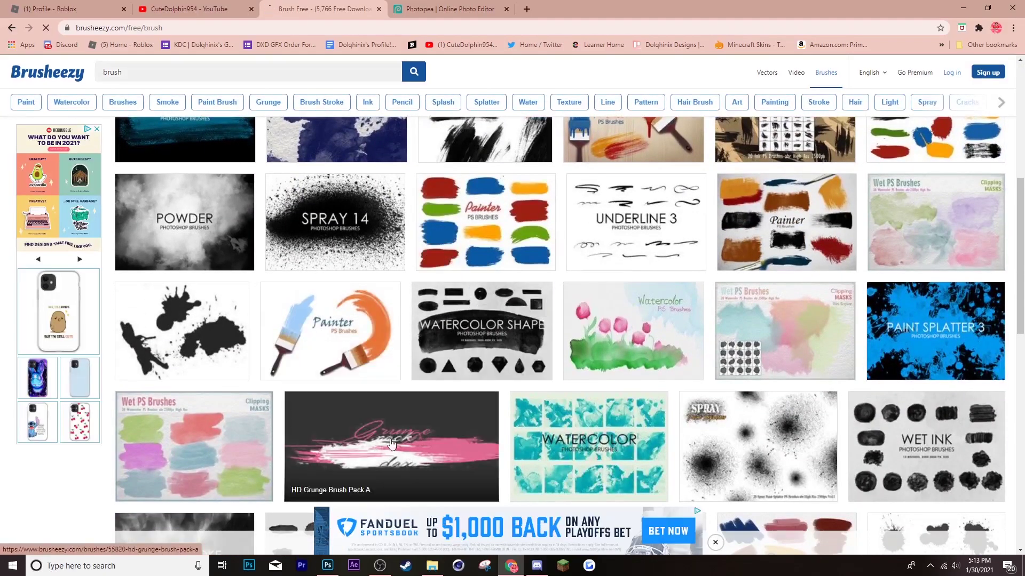
left_click(342, 330)
Step: Download the pack as a free zip, closing the sign-up and countdown popups
left_click(690, 302)
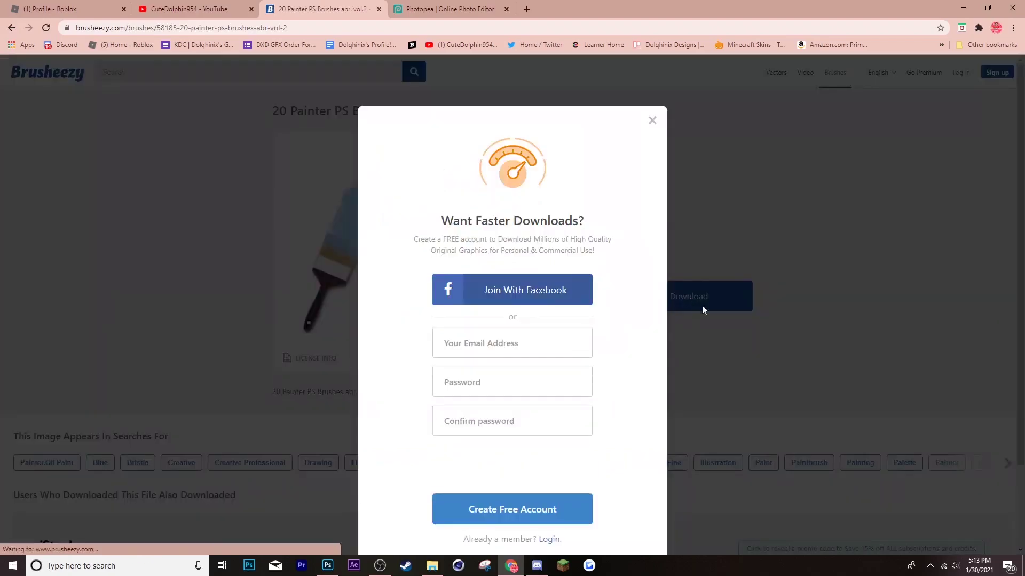
left_click(654, 122)
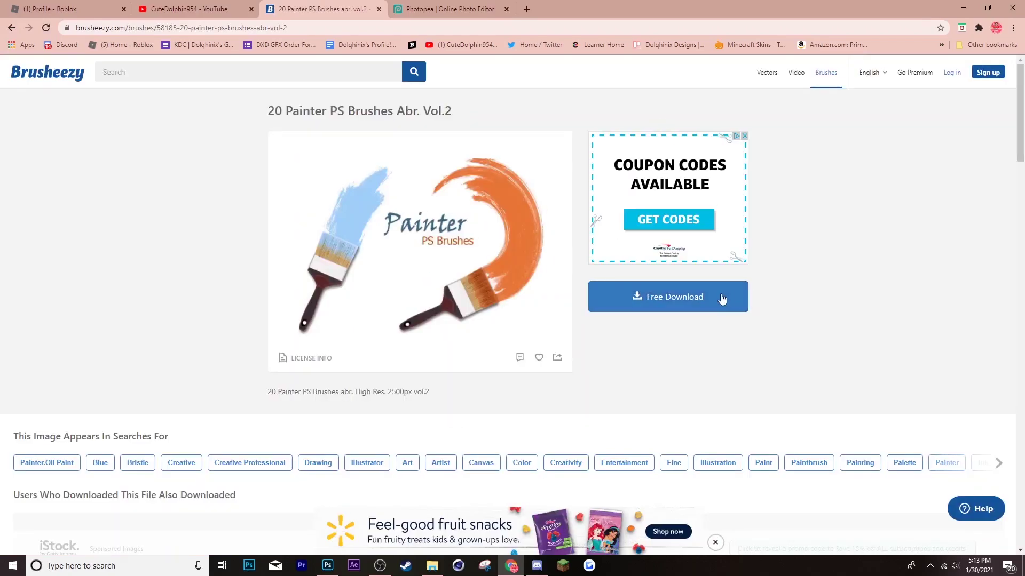
left_click(725, 299)
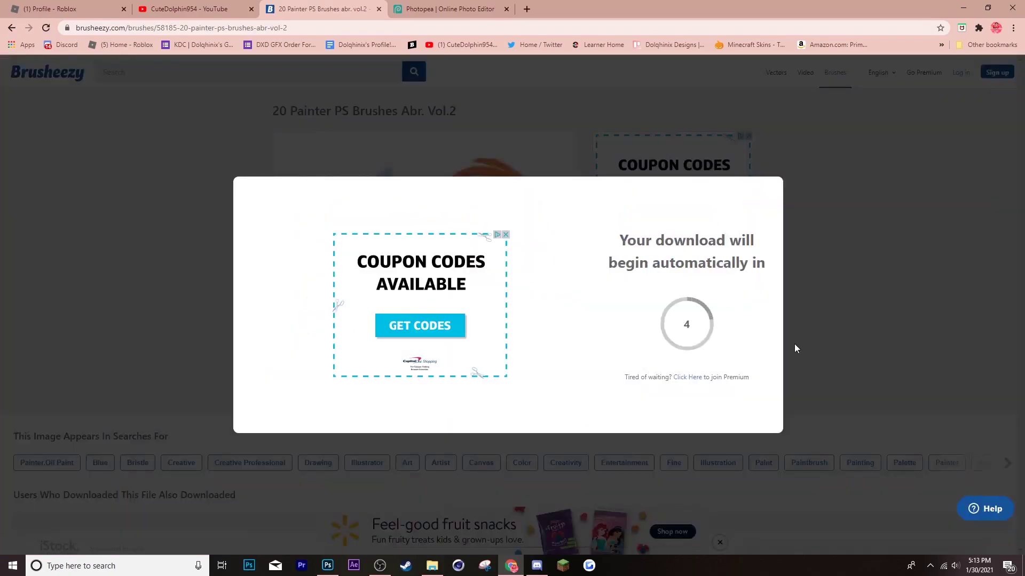
left_click(774, 173)
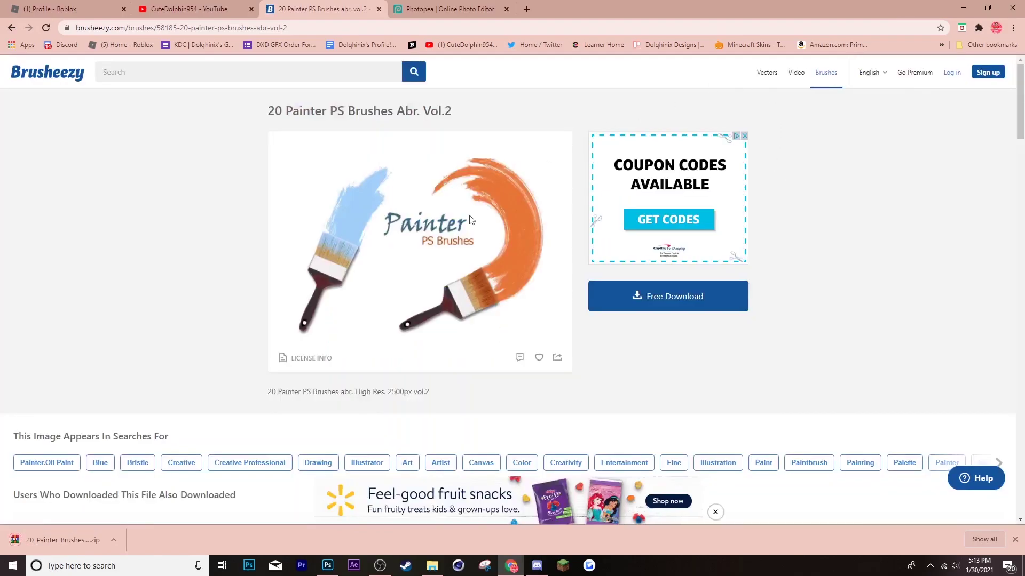
Step: Open the 20 Painter Brushes zip, dismiss the expiry notice, and drag its ABR onto Photopea
left_click(50, 545)
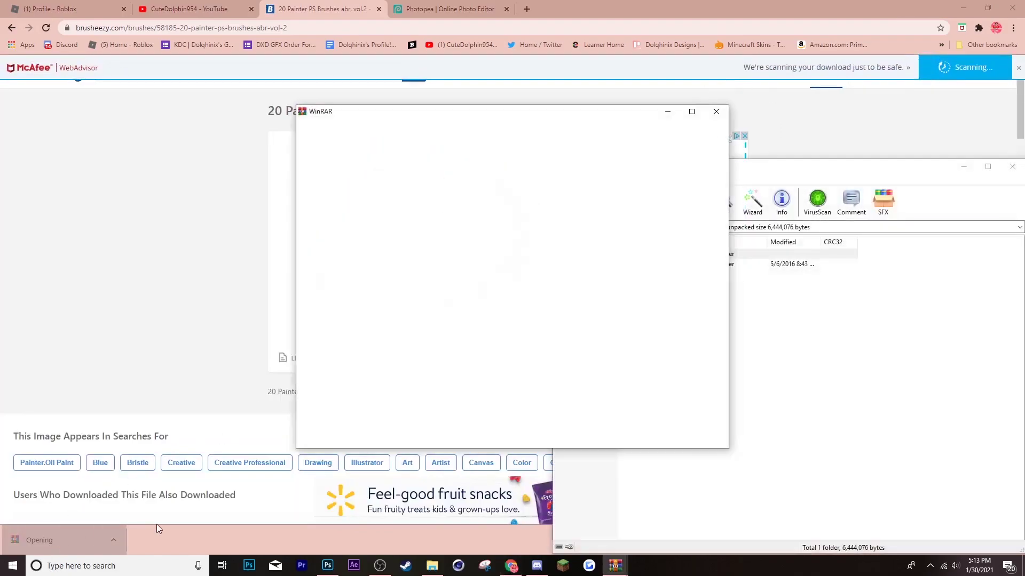
left_click(721, 115)
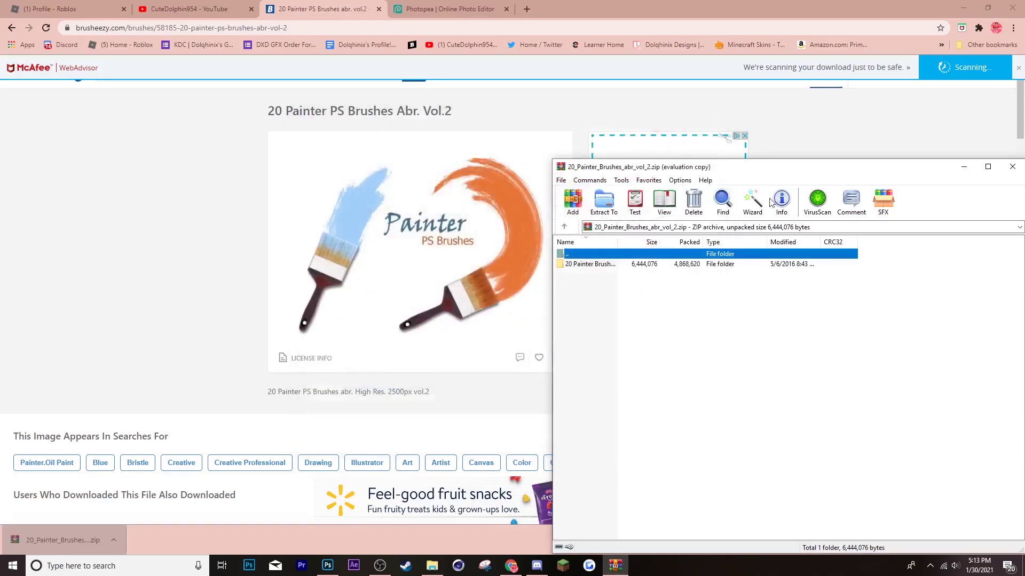
left_click(452, 5)
left_click(615, 565)
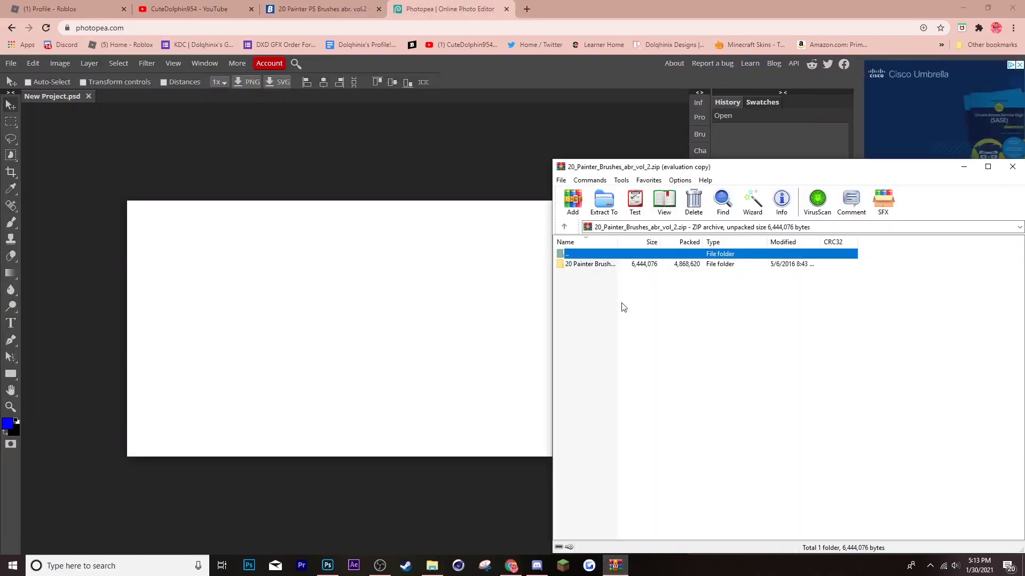
left_click(619, 265)
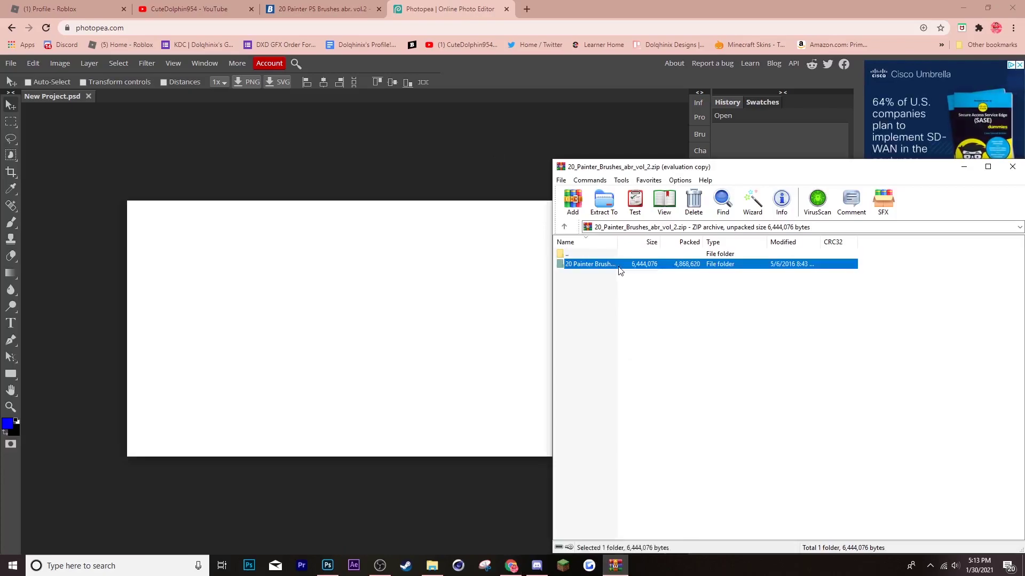
double_click(619, 265)
left_click_drag(621, 270, 358, 229)
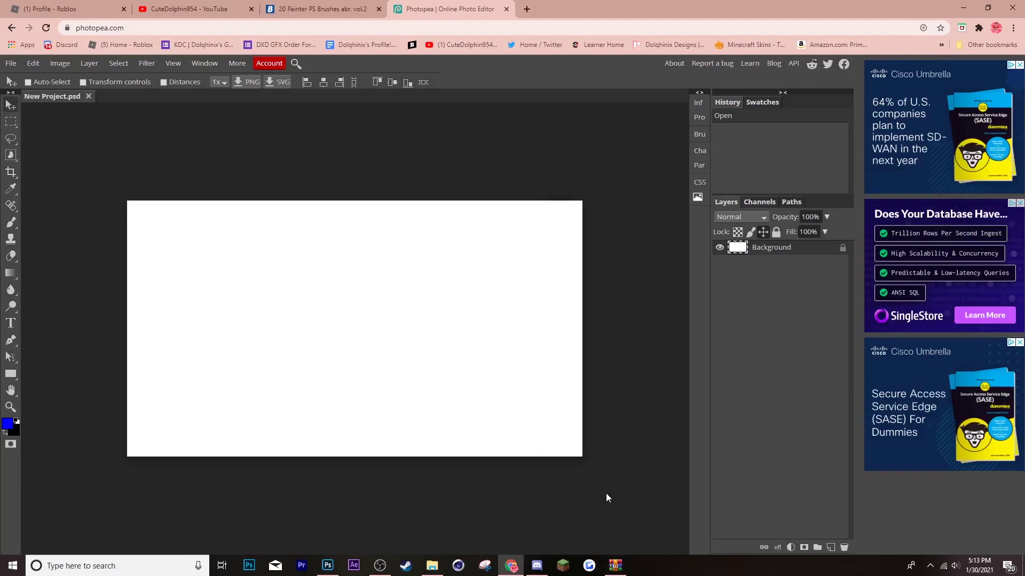
Step: Extract the 20 Painter Brushes ABR file into Downloads\Exports c4d,blender
left_click(619, 559)
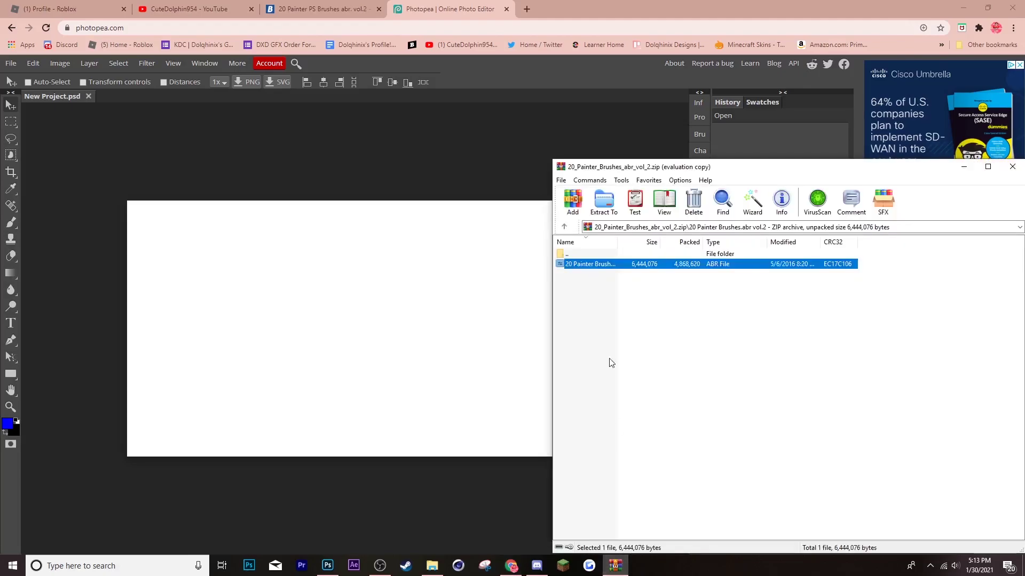
right_click(616, 266)
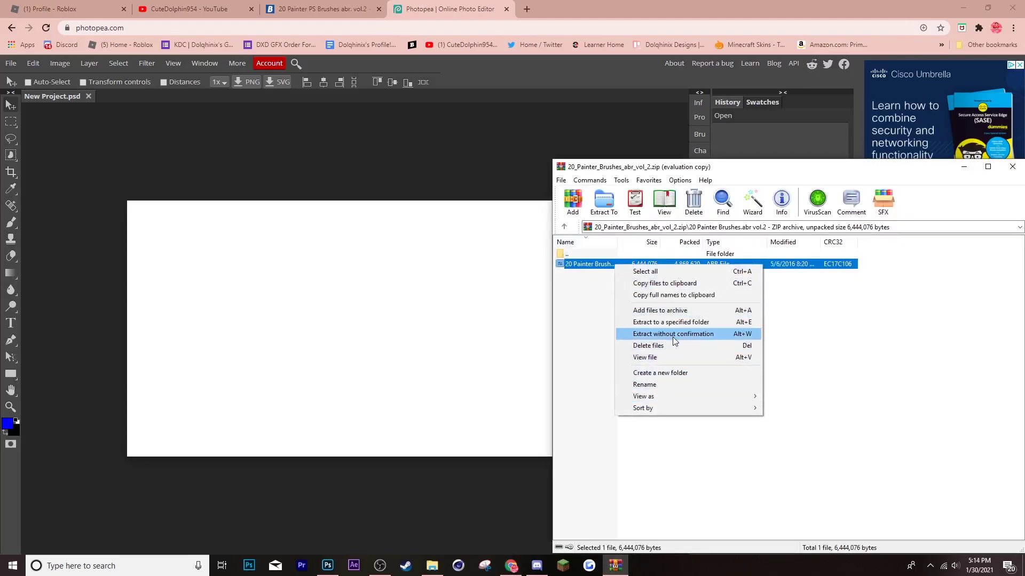
left_click(676, 323)
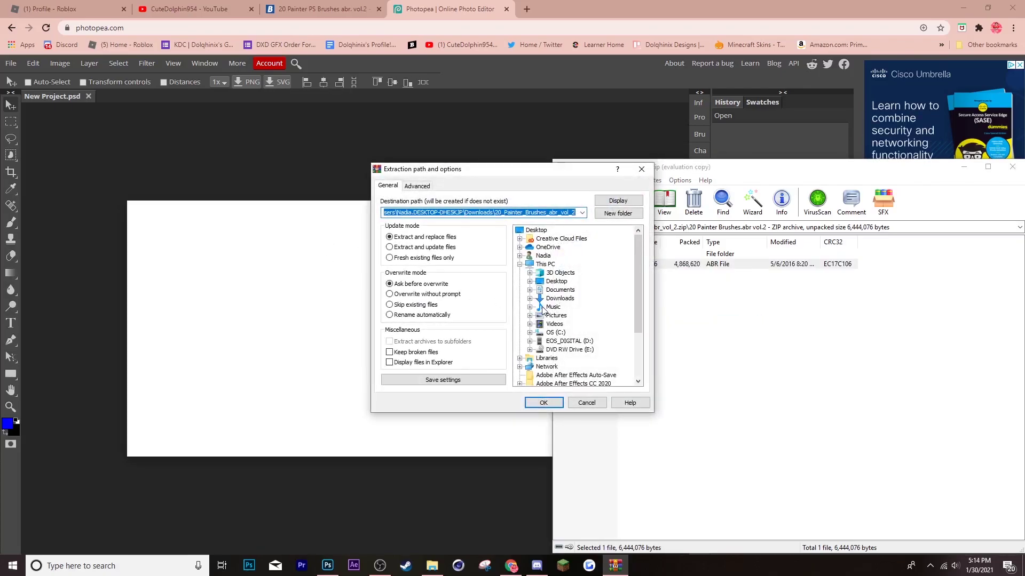
left_click(530, 298)
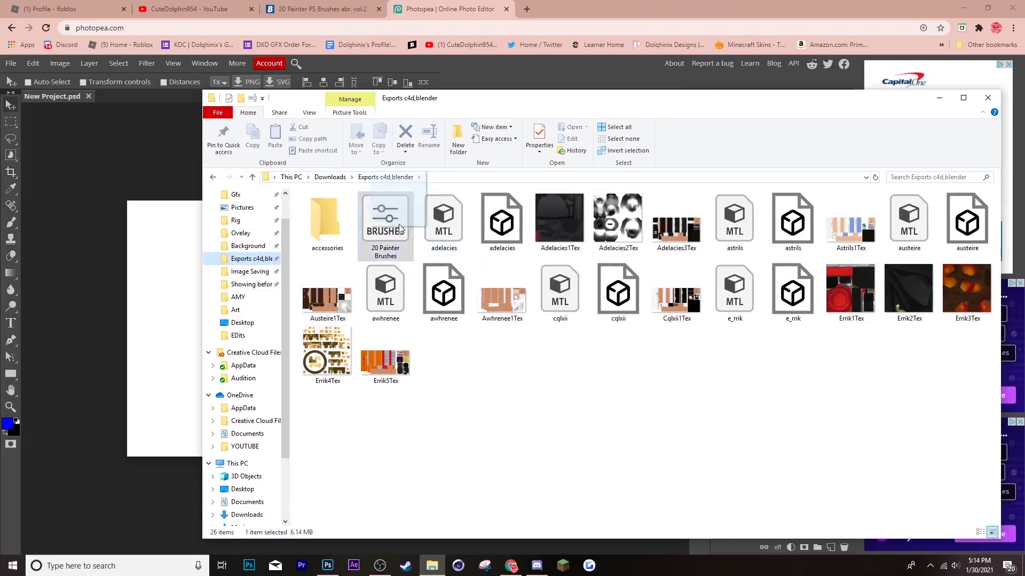
Step: Drop 20 Painter Brushes.abr from Explorer onto the Photopea canvas to load it
left_click(407, 240)
mouse_move(407, 240)
left_mouse_down()
mouse_move(393, 229)
mouse_move(399, 236)
mouse_move(273, 354)
mouse_move(125, 303)
left_mouse_up()
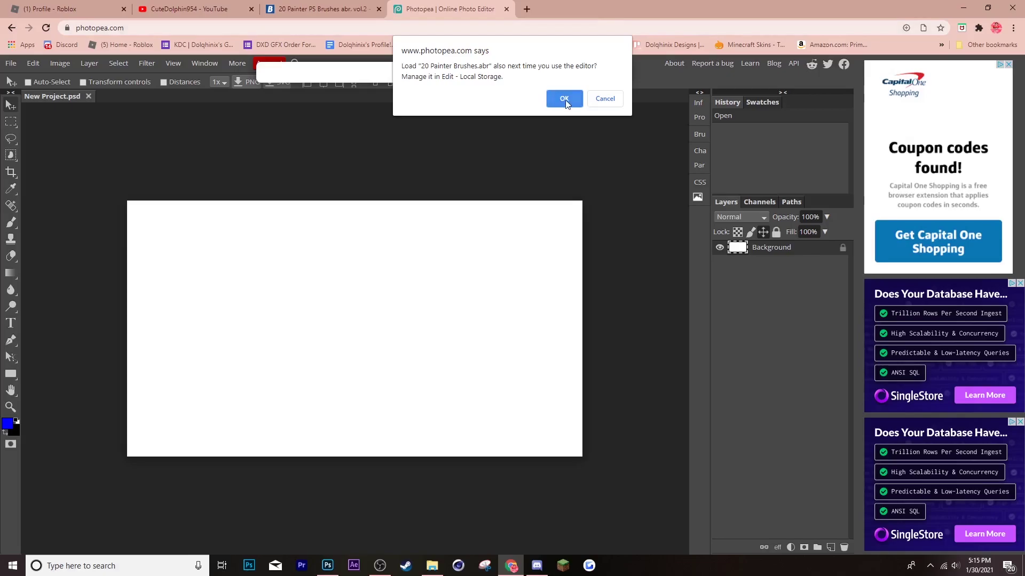
Step: Keep the brush pack loaded, pick a 2500 px crescent Painter brush, and stamp blue crescents
left_click(565, 99)
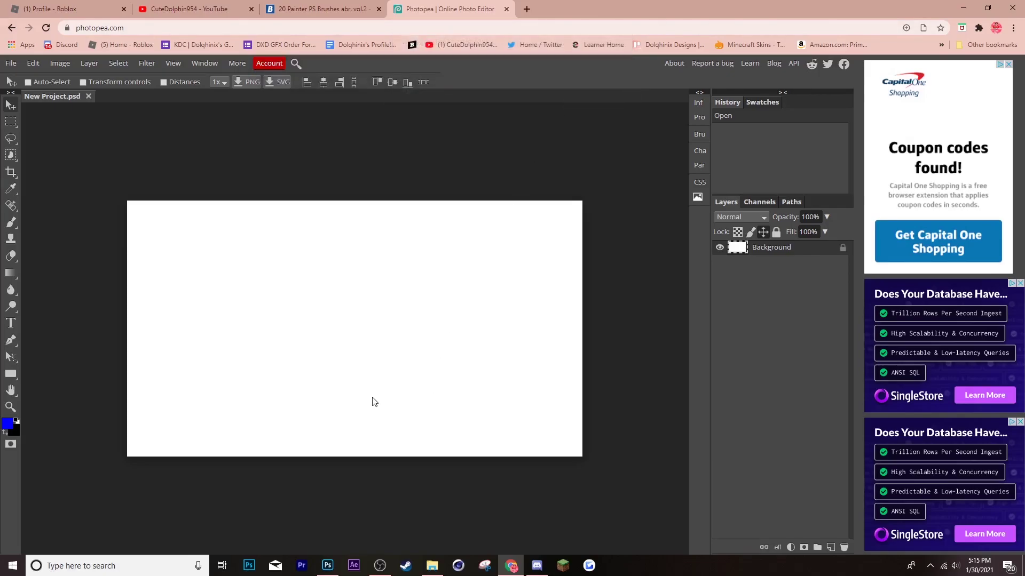
key("b")
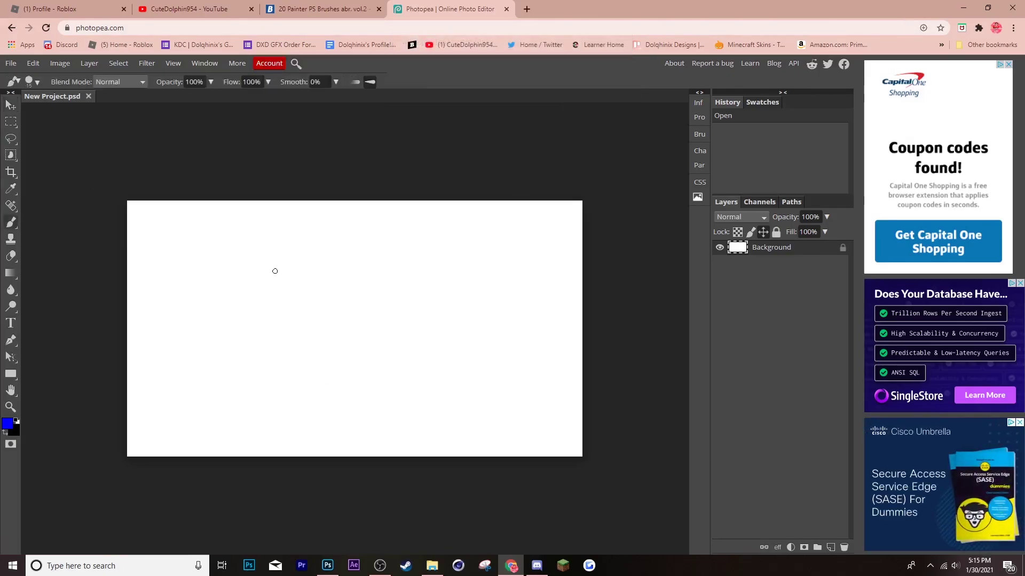
right_click(274, 271)
scroll(348, 368, "down", 5)
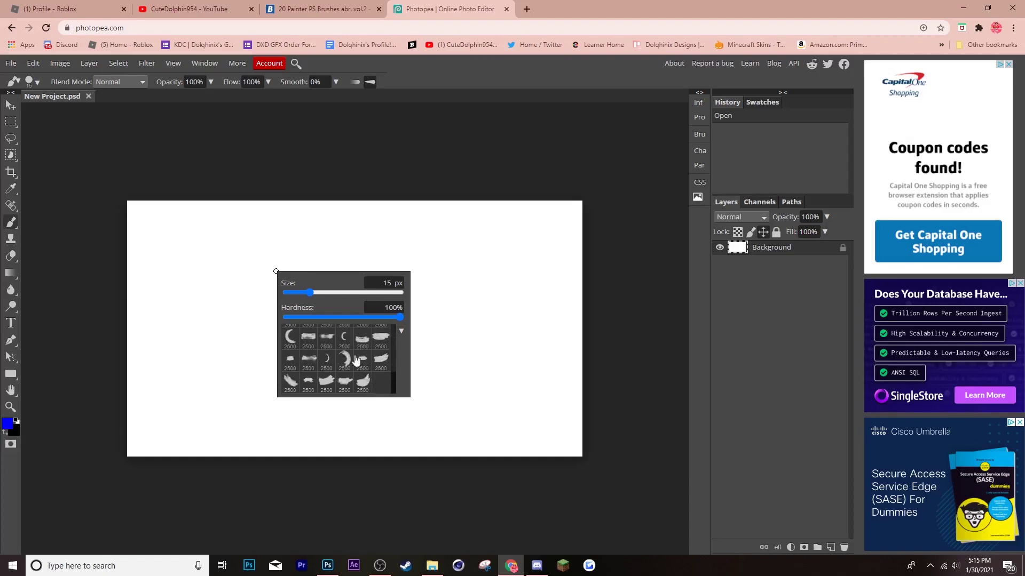
left_click(356, 360)
left_click(587, 331)
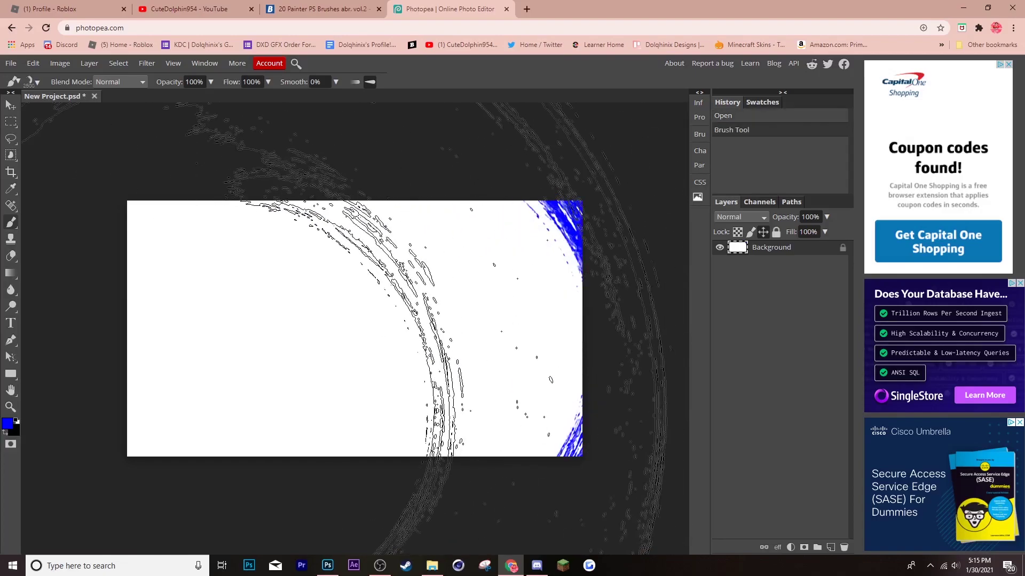
left_click(422, 326)
Step: Switch to a wide textured Painter brush and cover most of the canvas with blue strokes
right_click(515, 377)
right_click(379, 327)
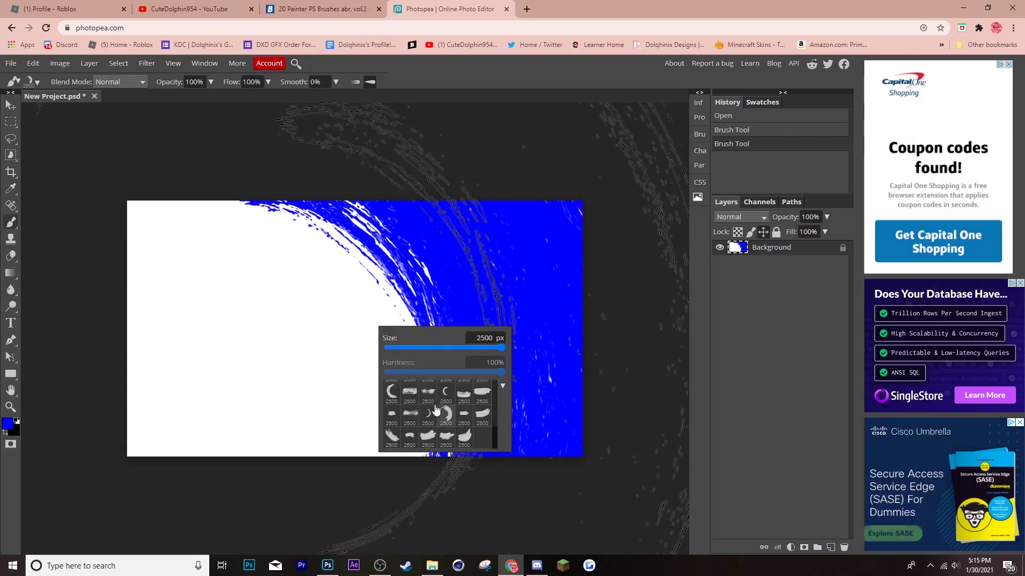
left_click(410, 414)
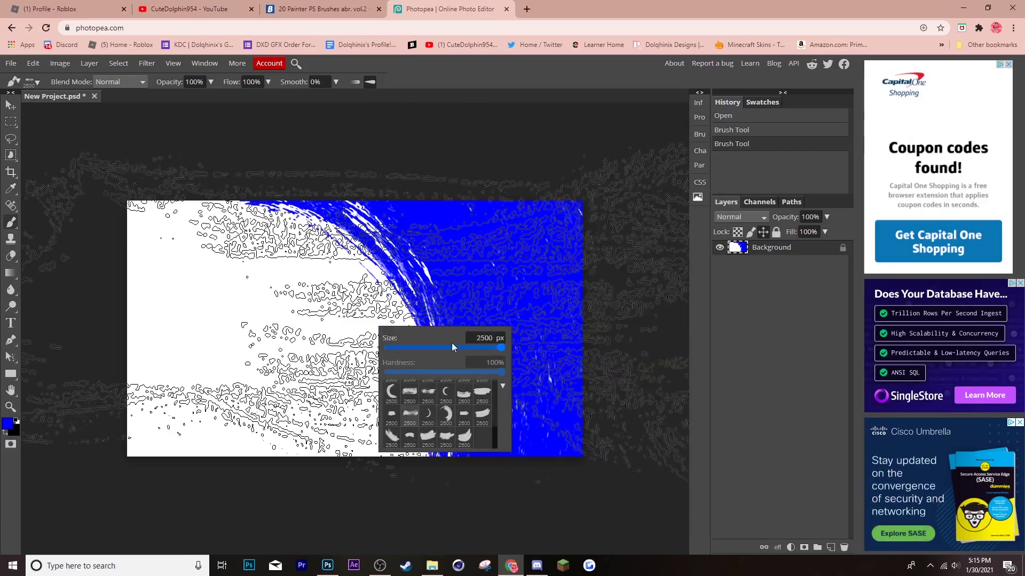
left_click_drag(246, 320, 427, 283)
left_click_drag(160, 241, 417, 385)
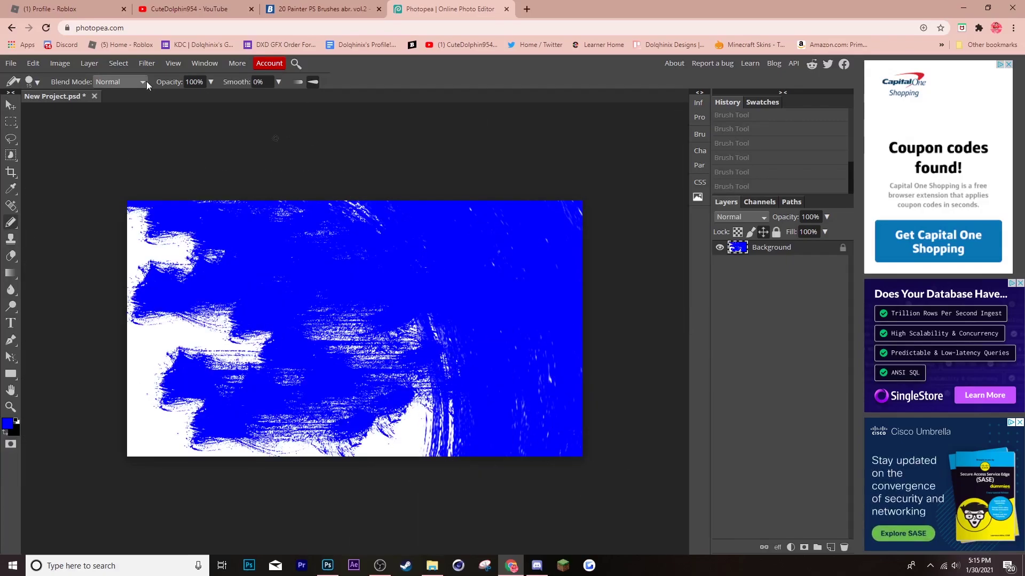